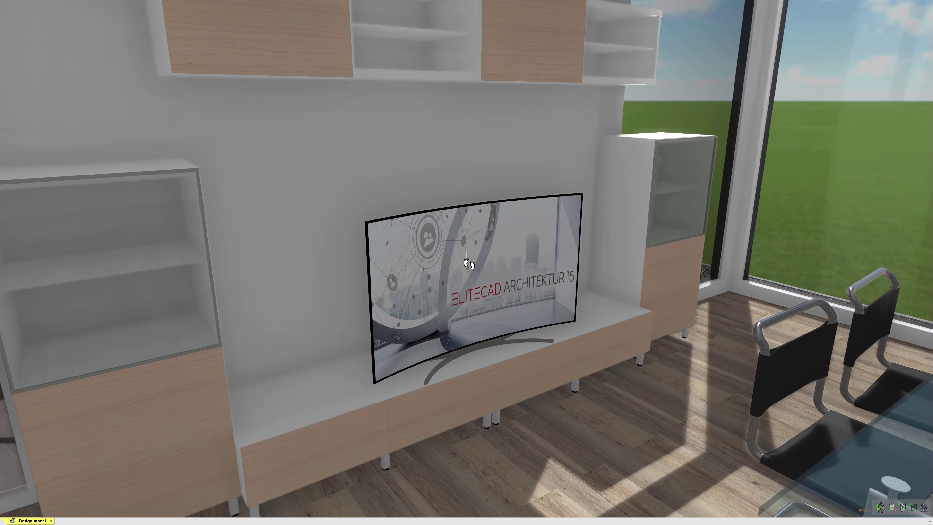
Step: Replace the curved television on the lowboard with the smaller flat-screen variant that has a rectangular base
{"action": "left_click", "coordinate": [466, 259]}
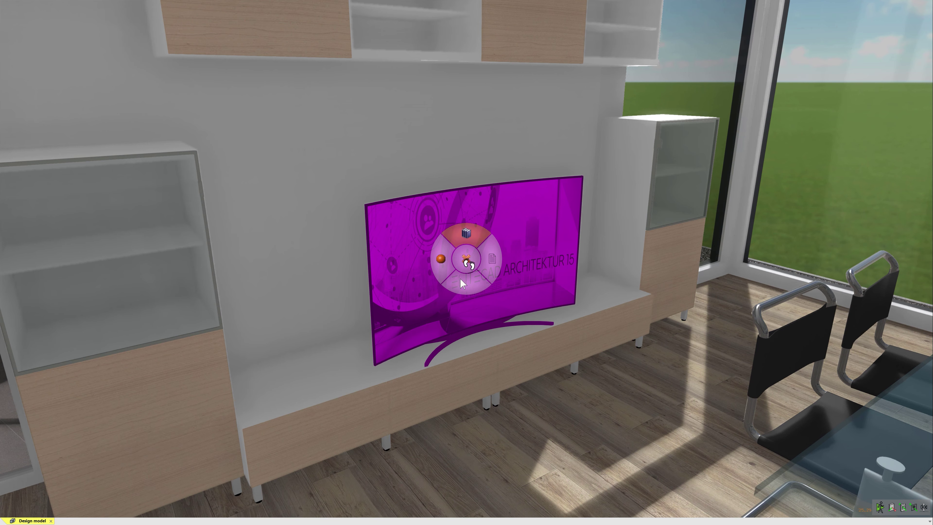
{"action": "left_click", "coordinate": [466, 233]}
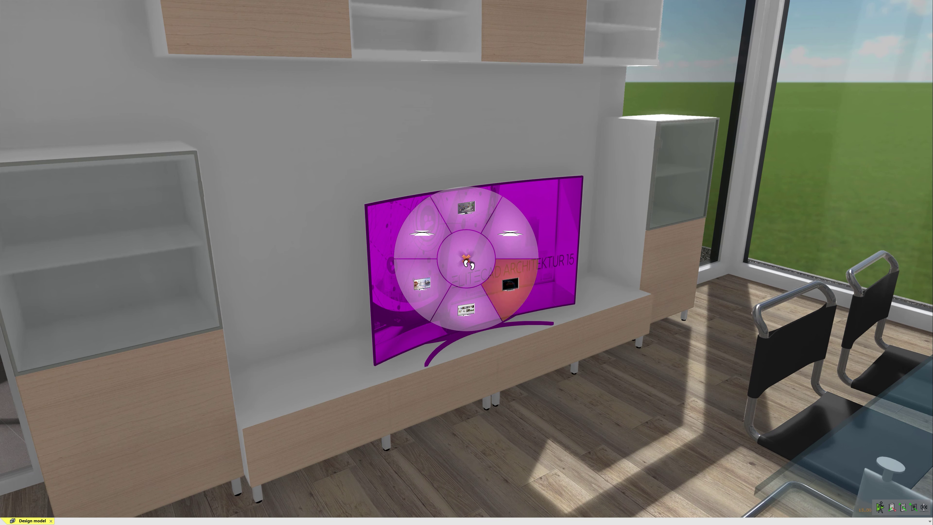
{"action": "left_click", "coordinate": [468, 263]}
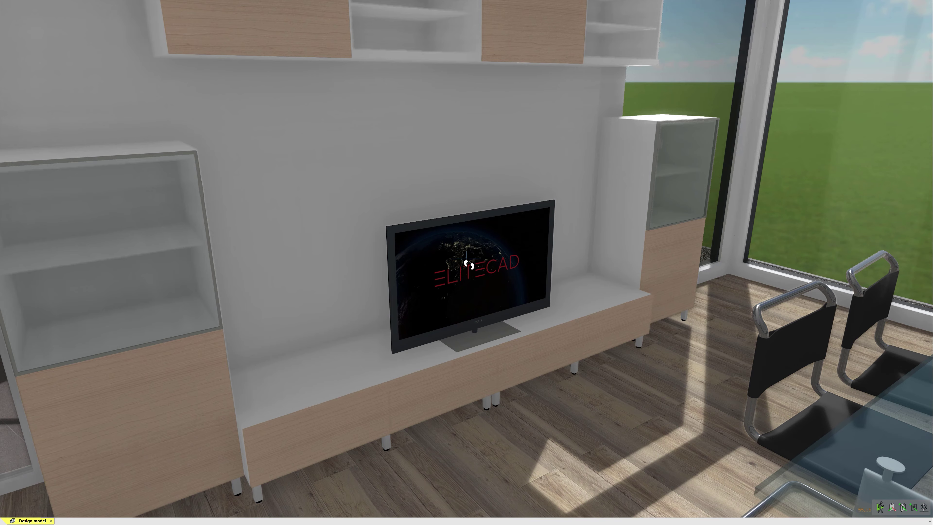
Step: Change the material of the wooden floor beside the grand piano to another wood finish
{"action": "key", "text": "d"}
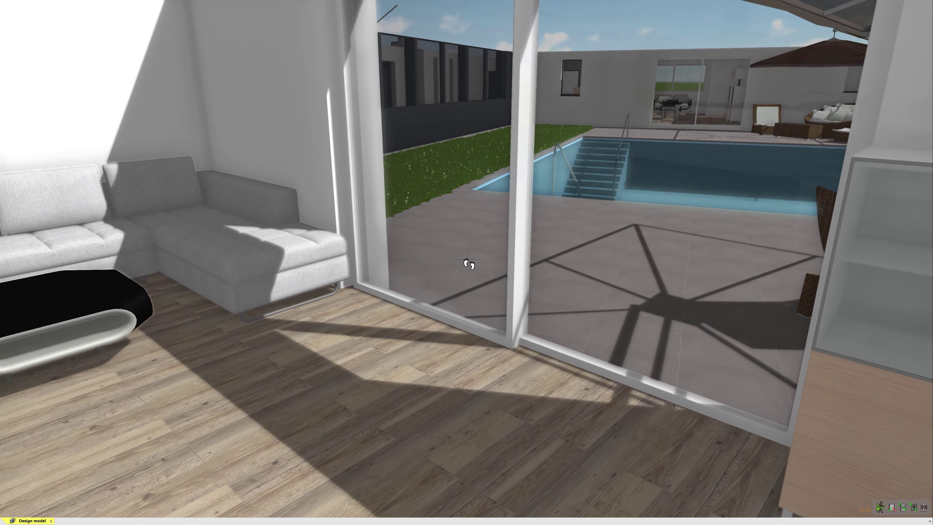
{"action": "key", "text": "w"}
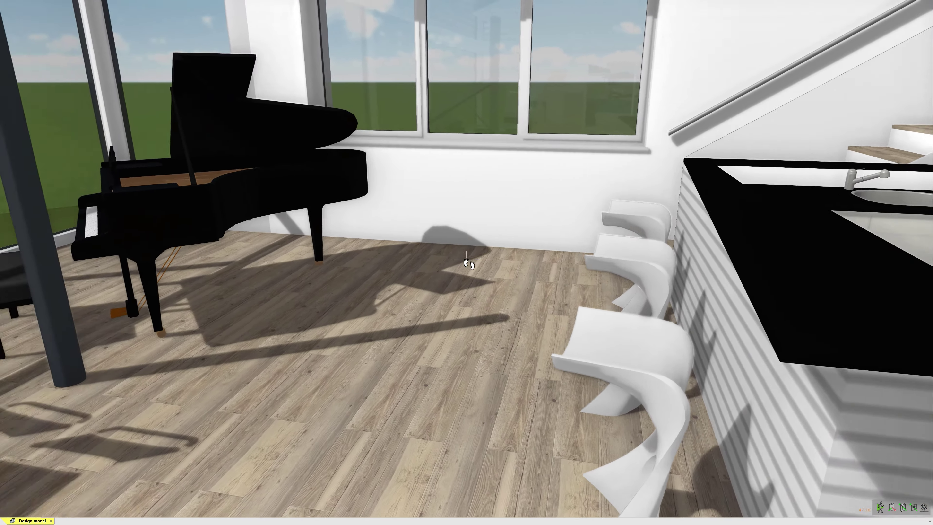
{"action": "key", "text": "s"}
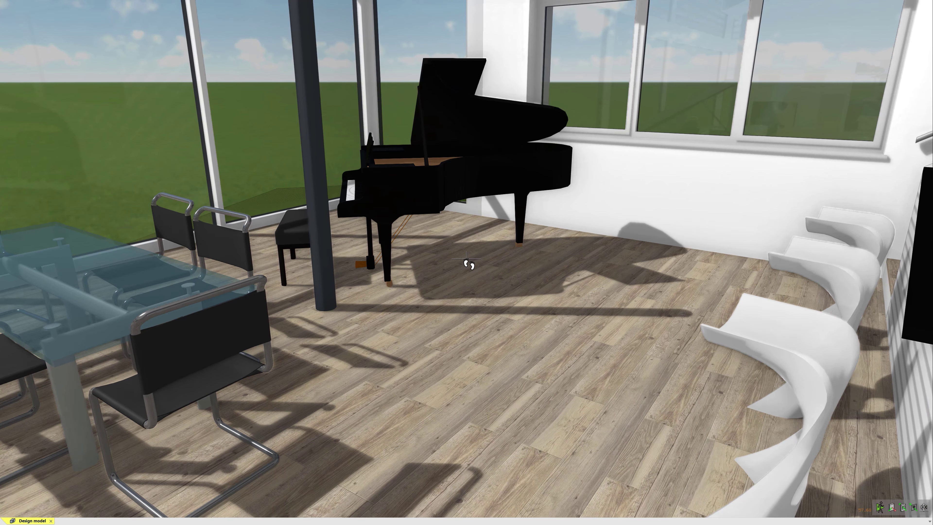
{"action": "right_click", "coordinate": [467, 259]}
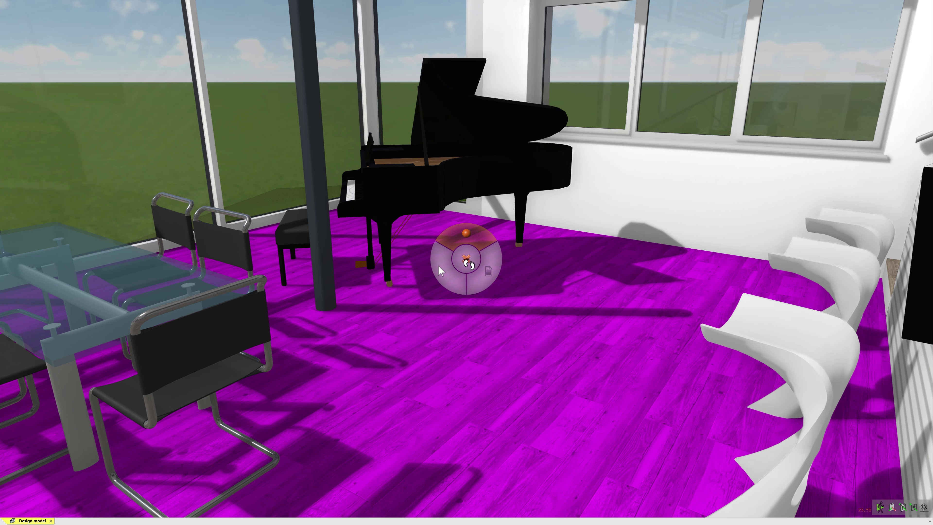
{"action": "left_click", "coordinate": [466, 233]}
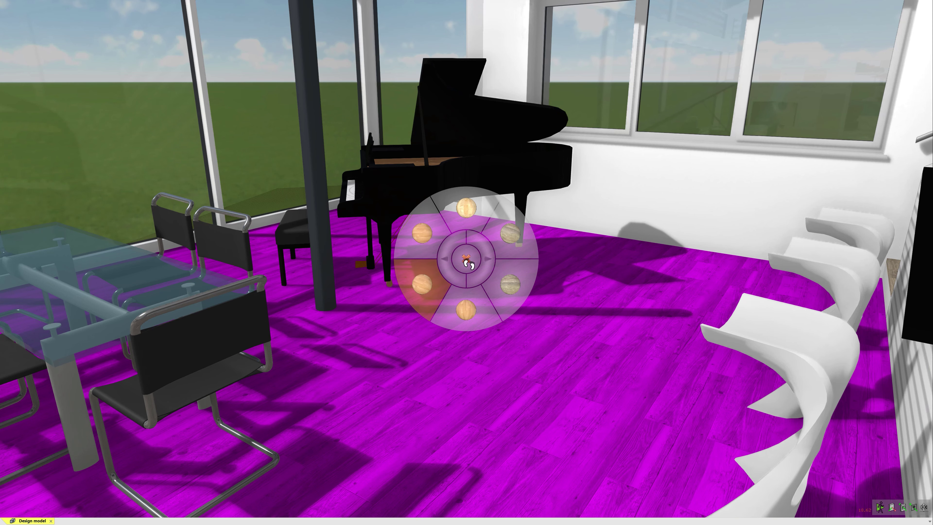
{"action": "left_click", "coordinate": [467, 261]}
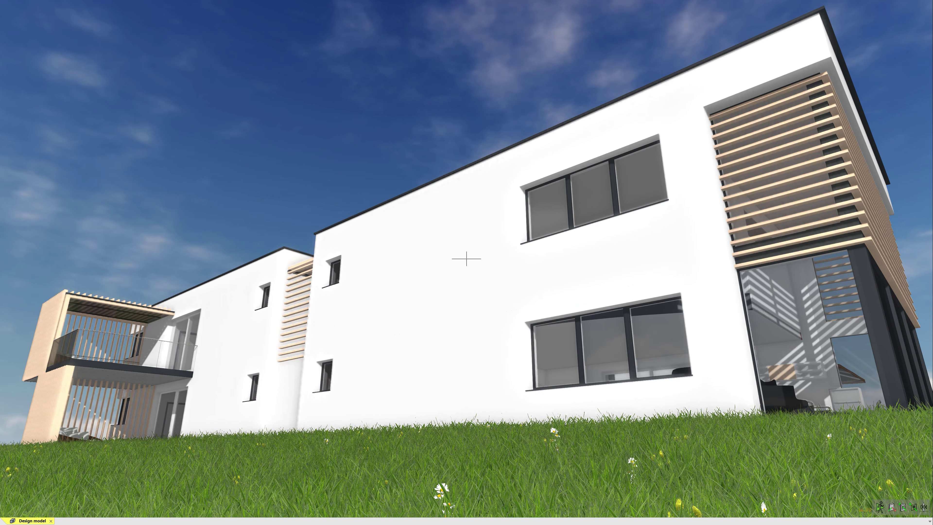
Step: Stop walking mode without saving the recording and restore the saved camera
{"action": "right_click", "coordinate": [467, 259]}
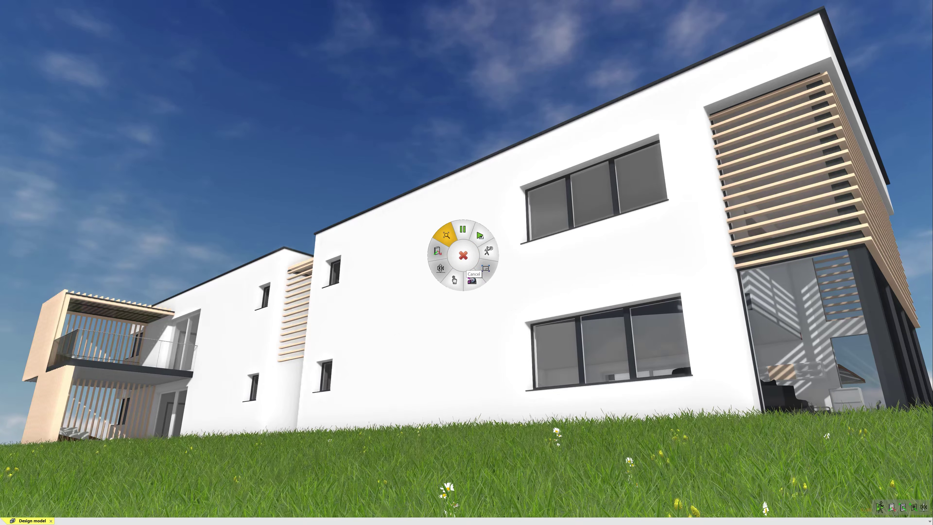
{"action": "left_click", "coordinate": [465, 256]}
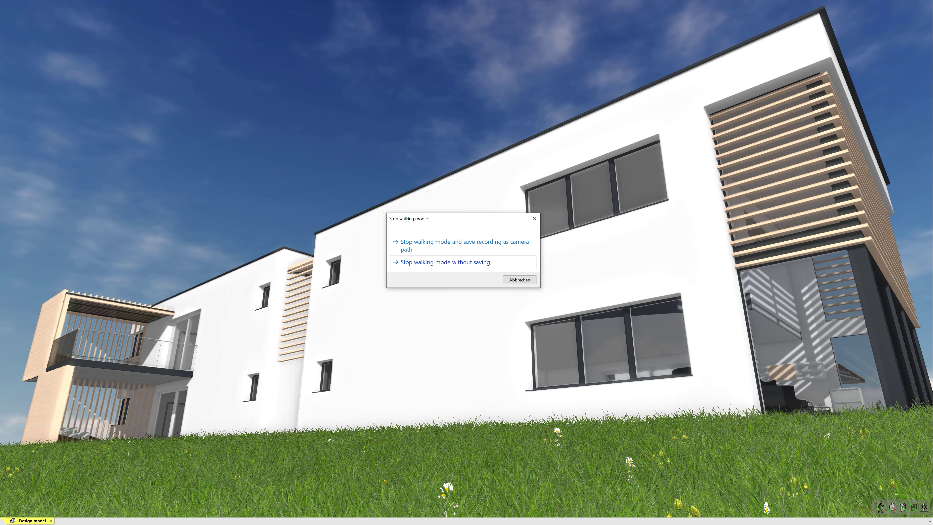
{"action": "left_click", "coordinate": [464, 262]}
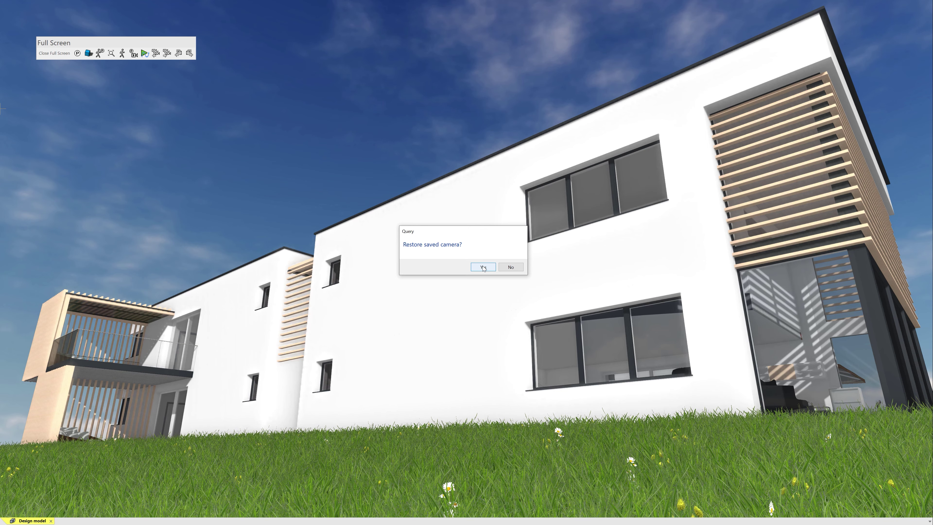
{"action": "left_click", "coordinate": [483, 268]}
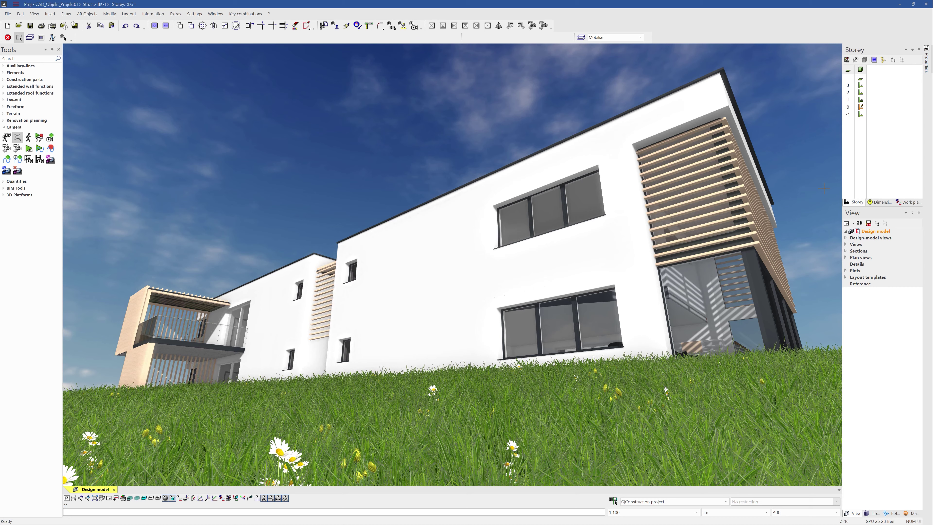
Step: Start a snapshot of the active camera, preview the spherical panorama type and return to the standard picture type
{"action": "left_click", "coordinate": [28, 160]}
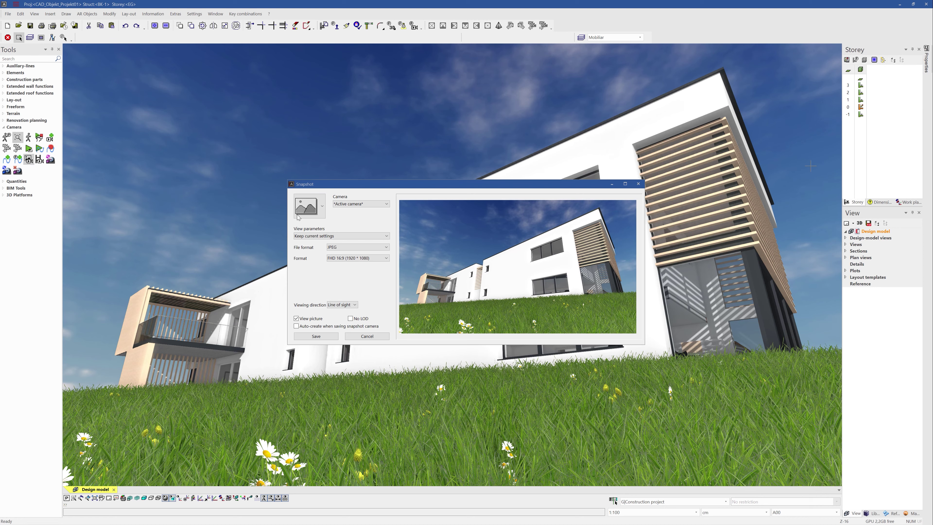
{"action": "left_click", "coordinate": [322, 206]}
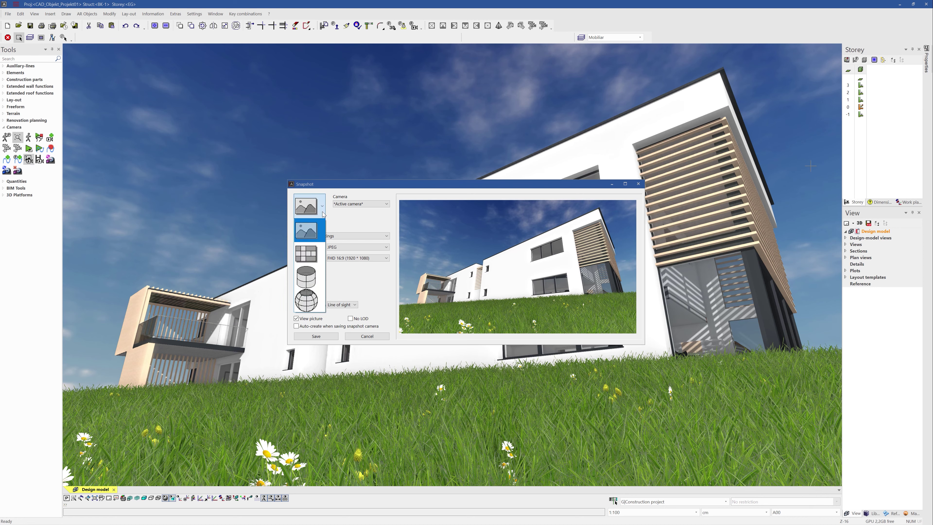
{"action": "left_click", "coordinate": [313, 254]}
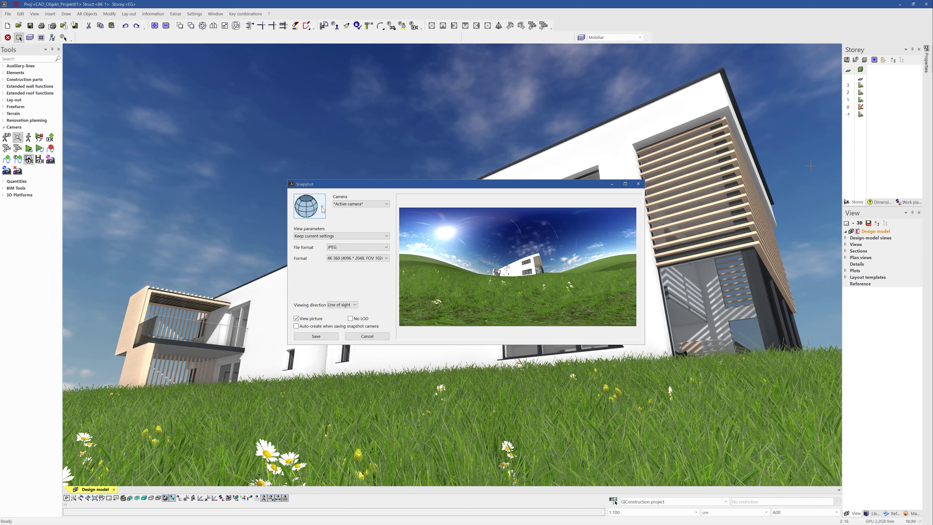
{"action": "left_click", "coordinate": [322, 208]}
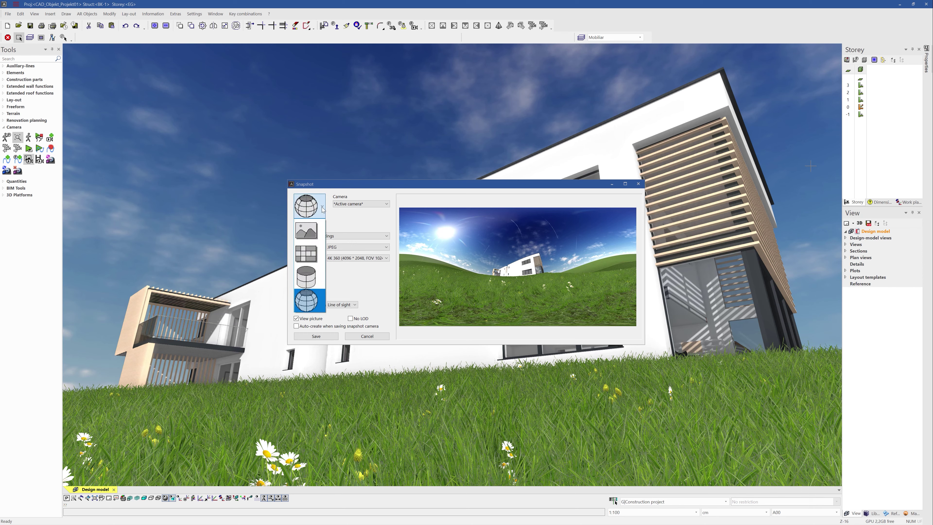
{"action": "left_click", "coordinate": [314, 234]}
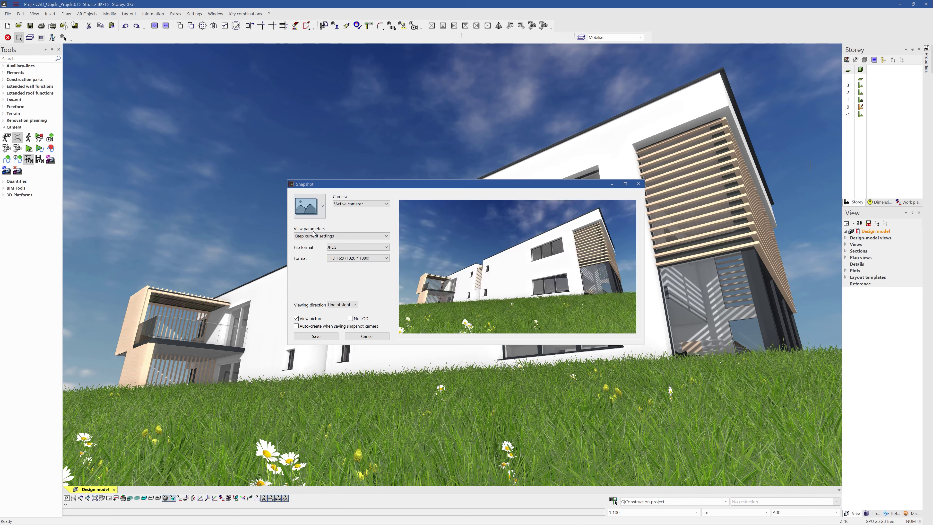
Step: Save the snapshot as a PNG file in 4K UHD 16:9 (3840 * 2160) format
{"action": "left_click", "coordinate": [360, 247]}
{"action": "left_click", "coordinate": [354, 264]}
{"action": "left_click", "coordinate": [357, 259]}
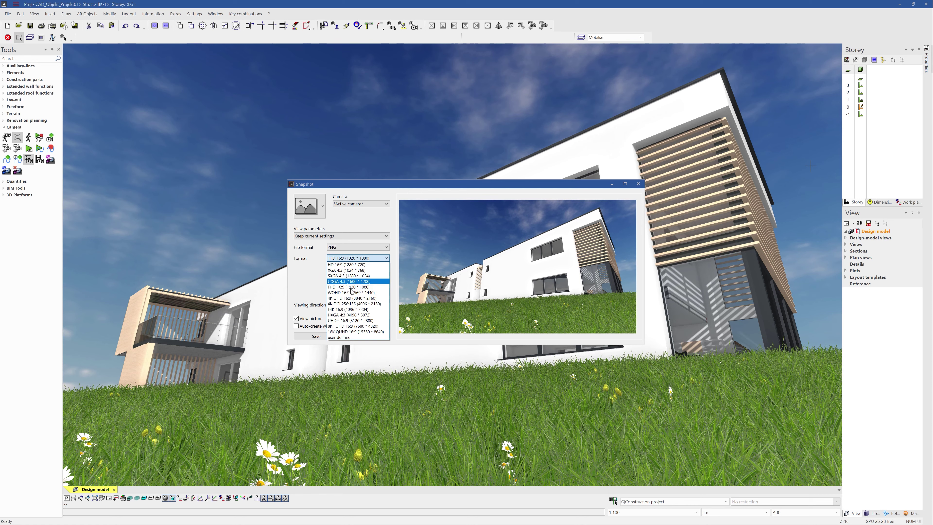
{"action": "left_click", "coordinate": [353, 298]}
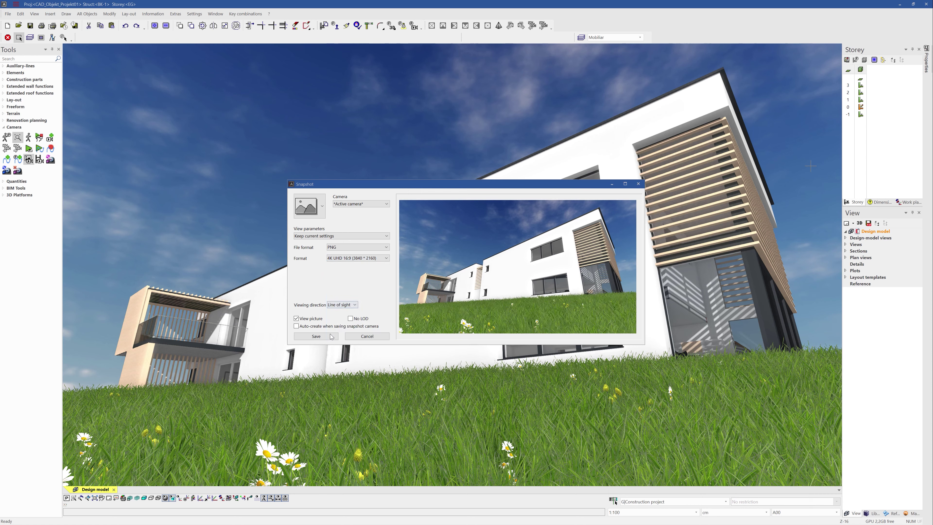
{"action": "left_click", "coordinate": [317, 336]}
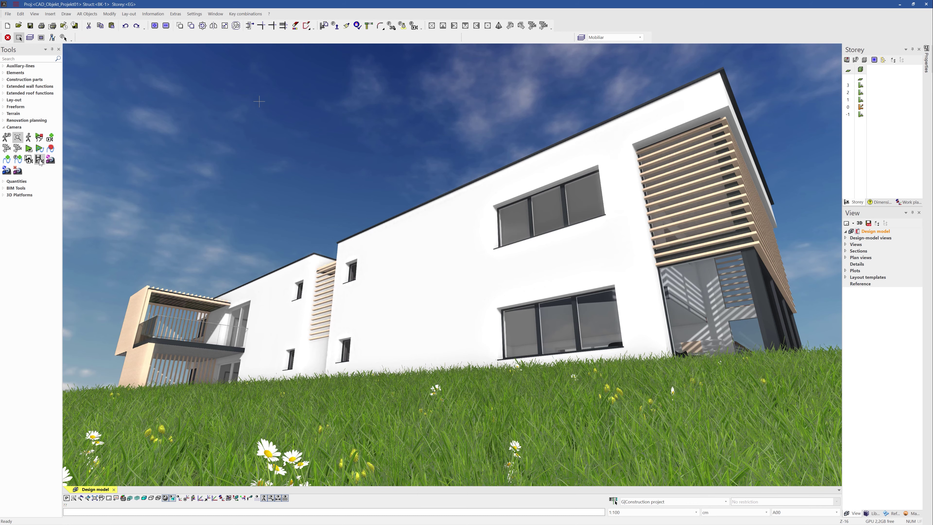
Step: Start a video of the camera path, preview the cylindrical and spherical panorama types, and return to the standard picture type
{"action": "left_click", "coordinate": [40, 160]}
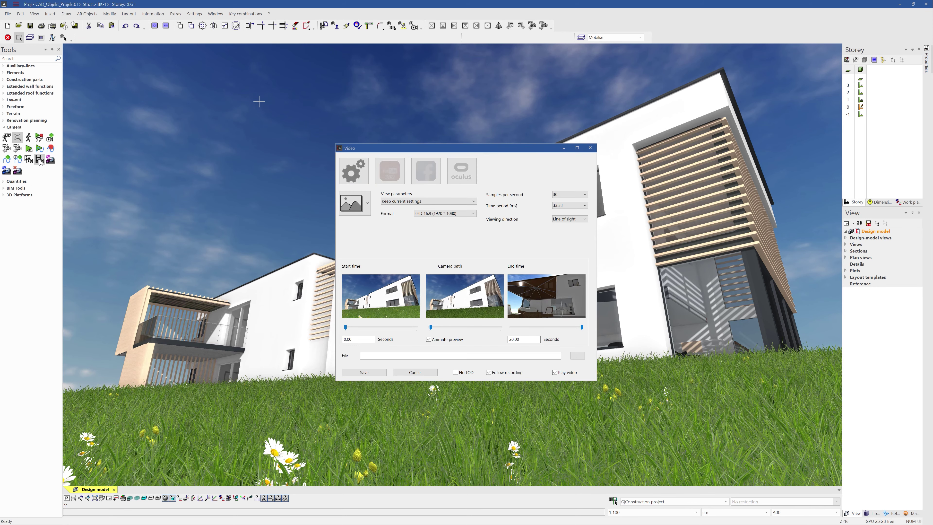
{"action": "left_click", "coordinate": [368, 206]}
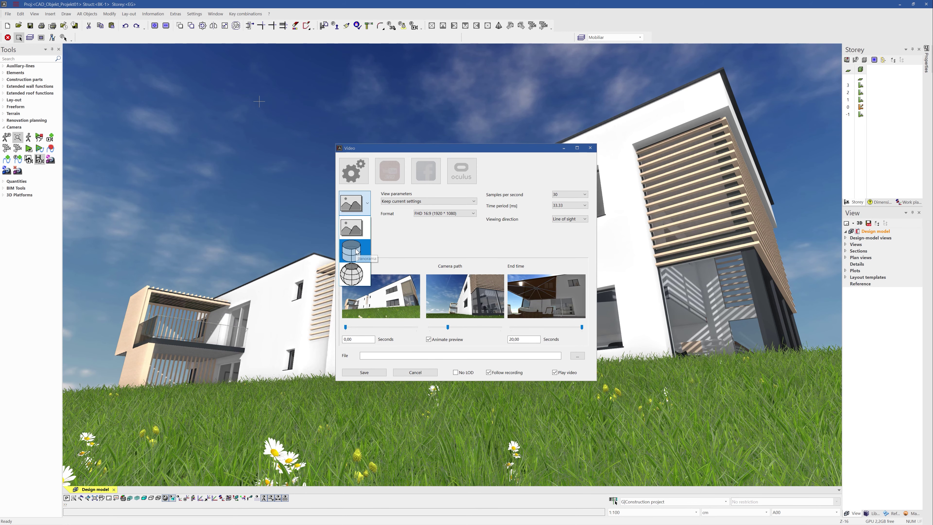
{"action": "left_click", "coordinate": [356, 251]}
{"action": "left_click", "coordinate": [367, 204]}
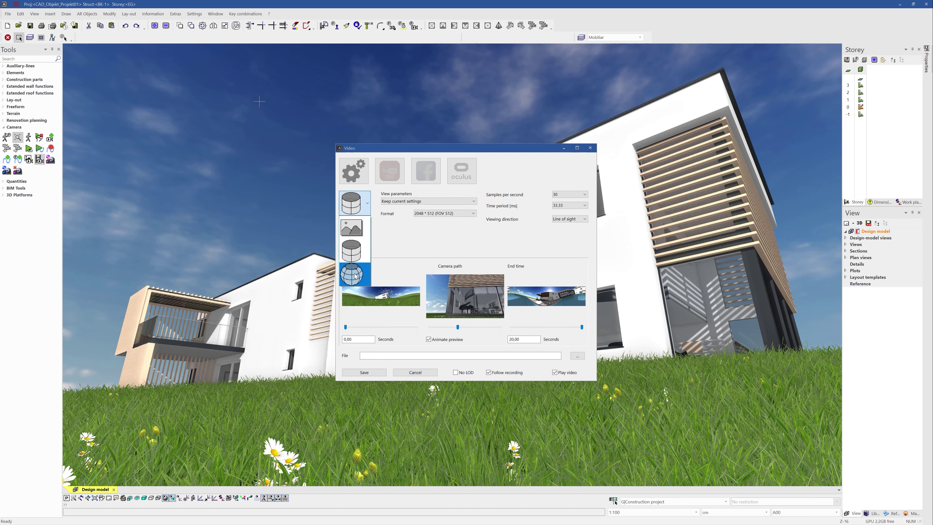
{"action": "left_click", "coordinate": [354, 274]}
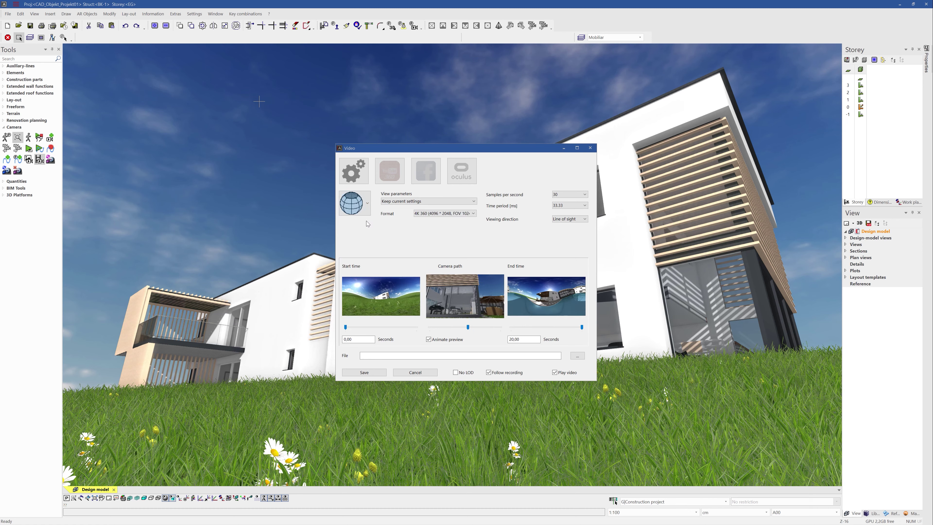
{"action": "left_click", "coordinate": [367, 204]}
{"action": "left_click", "coordinate": [362, 234]}
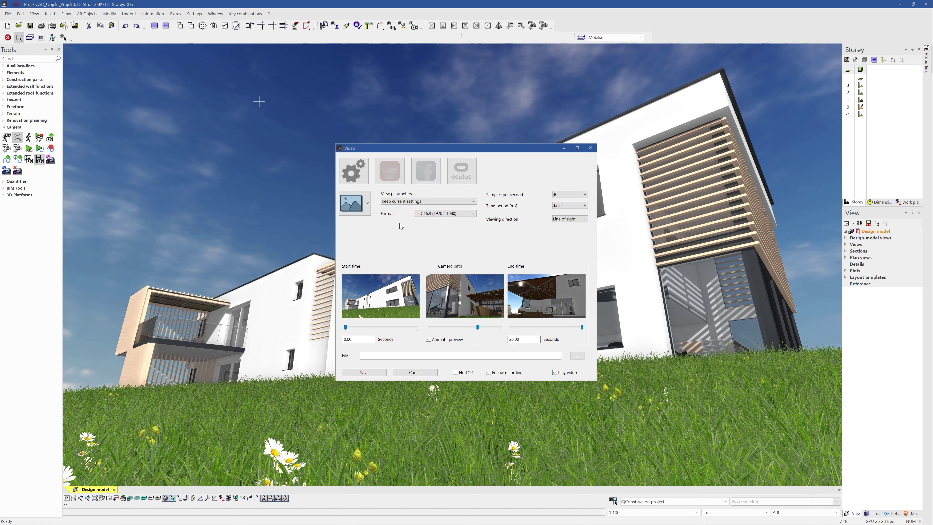
Step: Set the video format to 4K UHD 16:9 (3840 * 2160) and the samples per second to 30
{"action": "left_click", "coordinate": [459, 213]}
{"action": "left_click", "coordinate": [452, 253]}
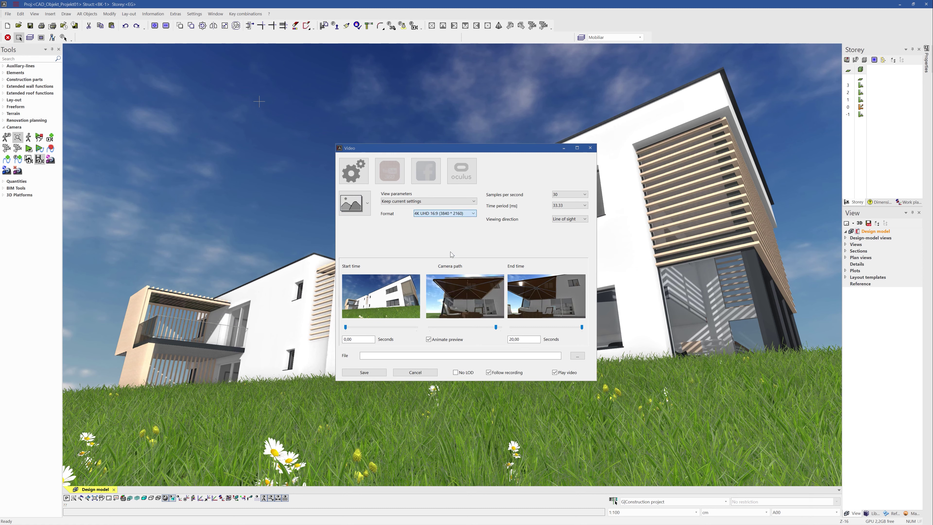
{"action": "left_click", "coordinate": [584, 194]}
{"action": "left_click", "coordinate": [564, 217]}
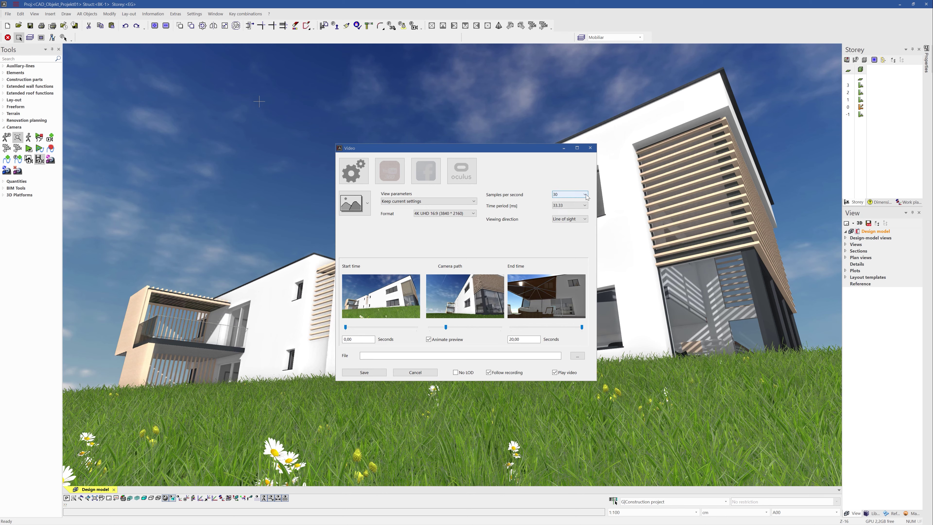